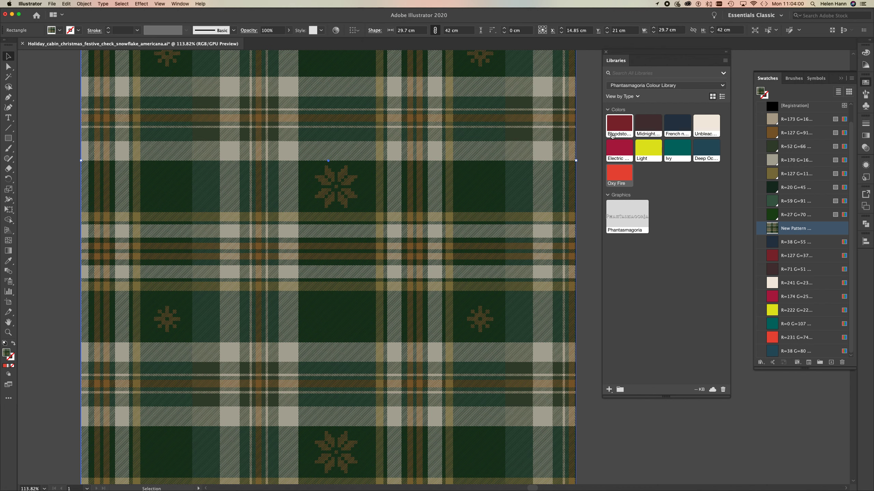
# Switch to Photoshop to review the Phantasmagoria trend board's colour palette, and return to the tartan artwork in Illustrator
pyautogui.moveTo(382, 490)
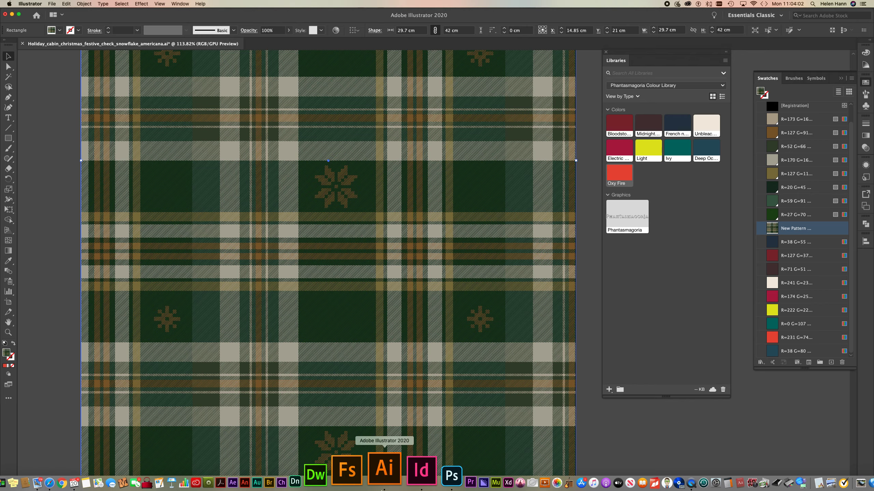
pyautogui.click(406, 472)
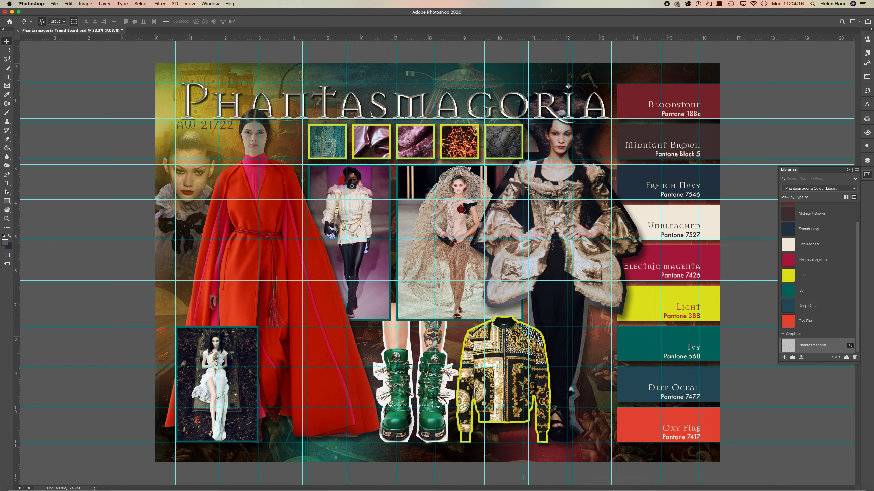
pyautogui.moveTo(395, 487)
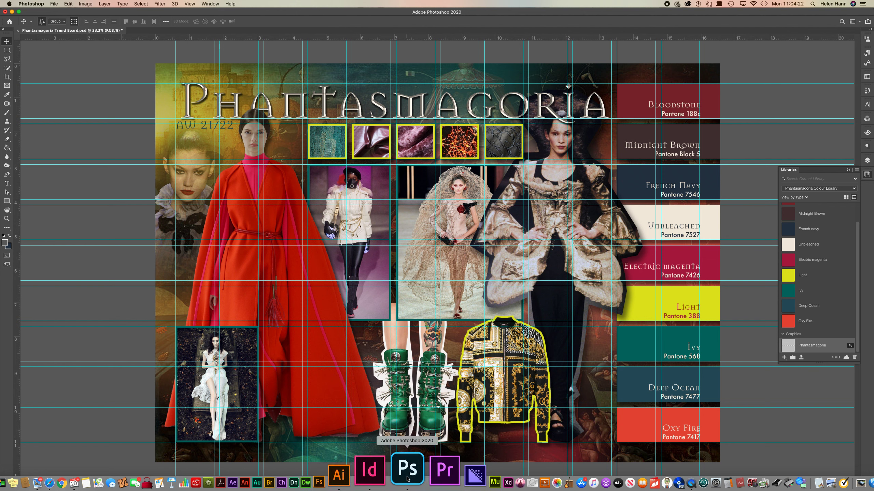
pyautogui.click(383, 475)
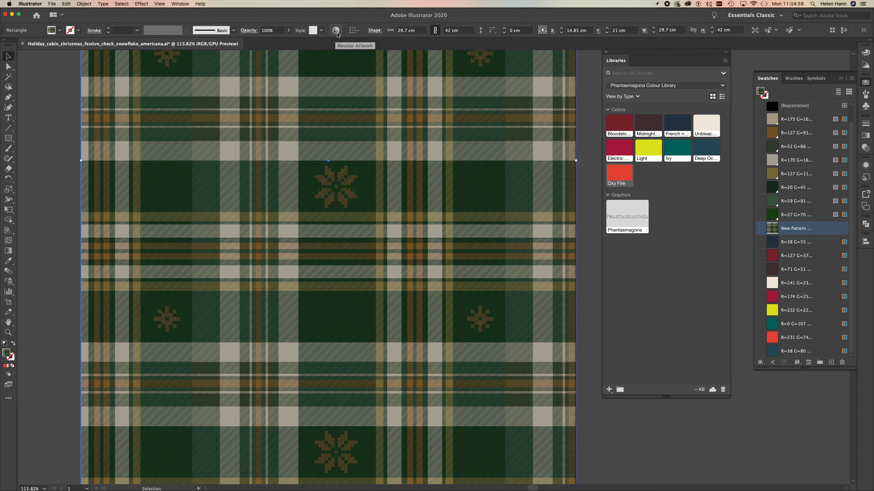
# Start Recolor Artwork on the tartan and replace the brown with the cream swatch R=241 G=233 B=220
pyautogui.click(336, 34)
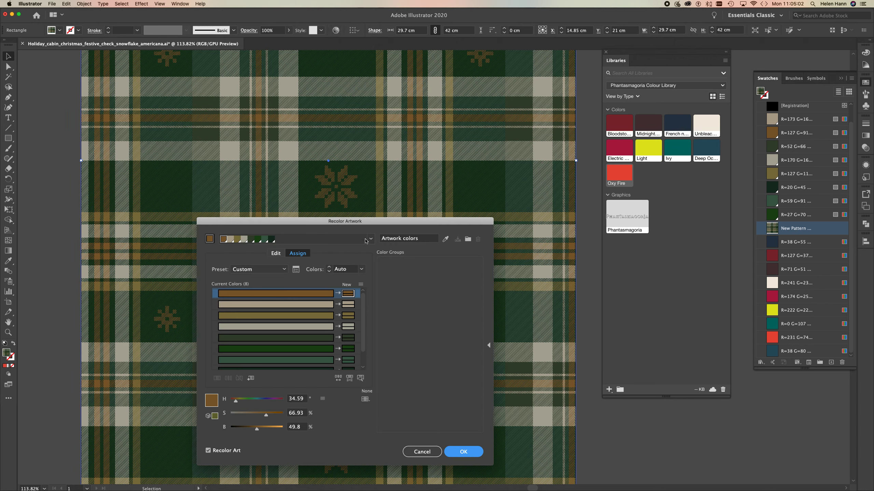
pyautogui.moveTo(406, 221); pyautogui.dragTo(308, 72)
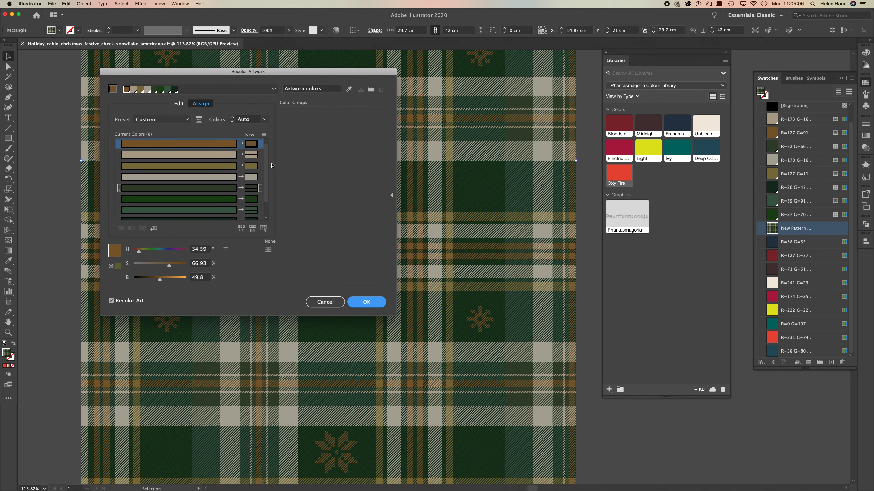
pyautogui.moveTo(267, 158)
pyautogui.mouseDown()
pyautogui.moveTo(266, 191)
pyautogui.moveTo(265, 146)
pyautogui.mouseUp()
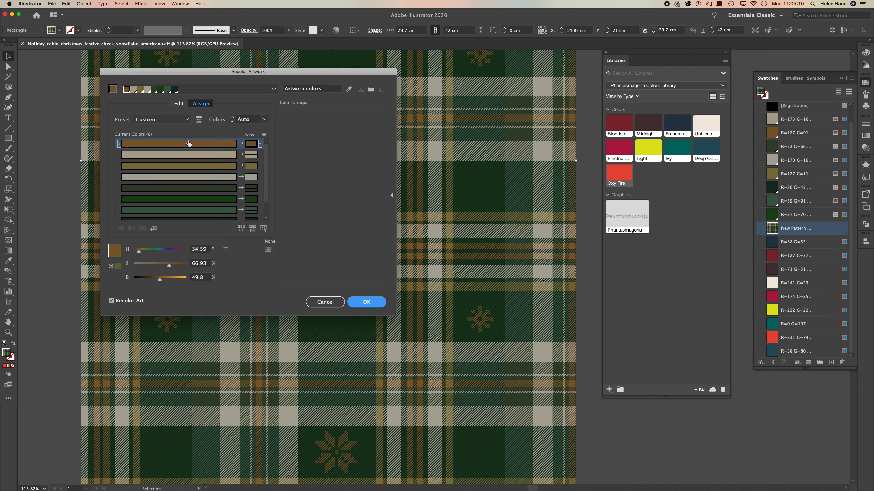
pyautogui.doubleClick(250, 144)
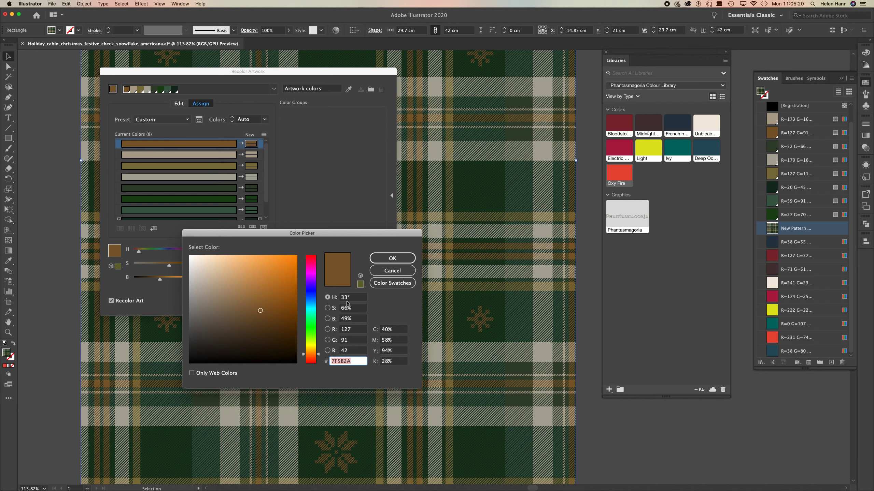
pyautogui.click(400, 284)
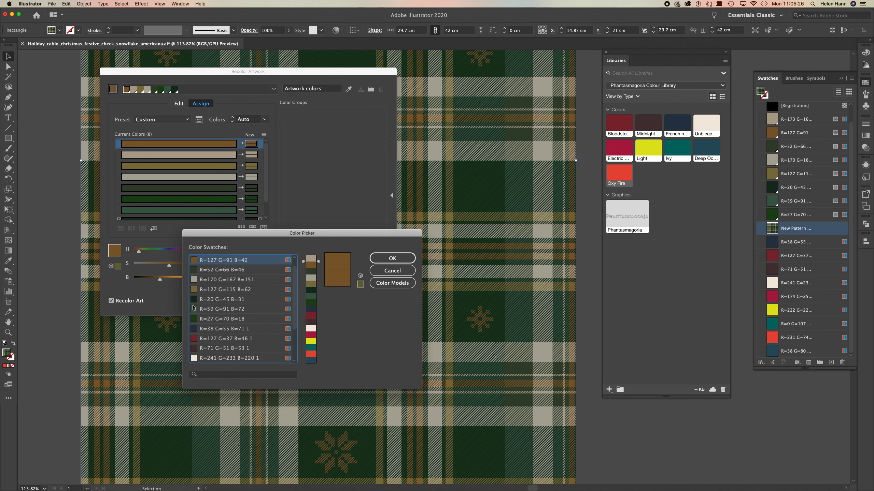
pyautogui.click(312, 329)
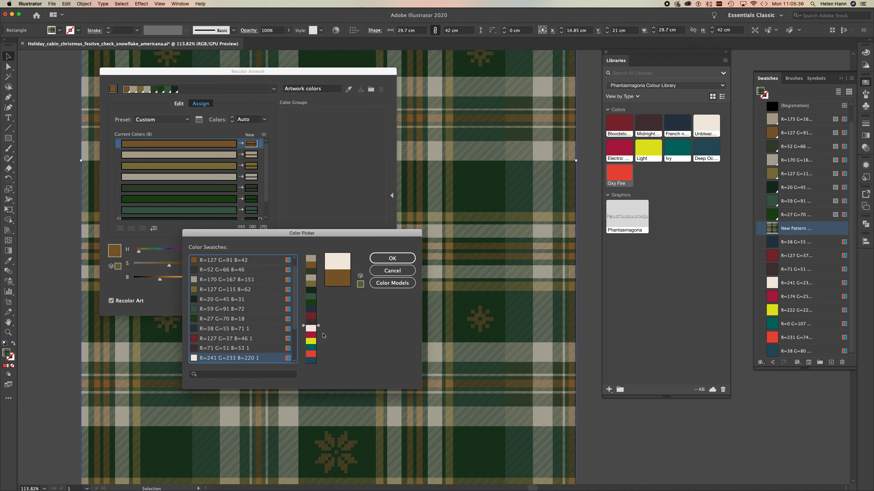
pyautogui.click(399, 259)
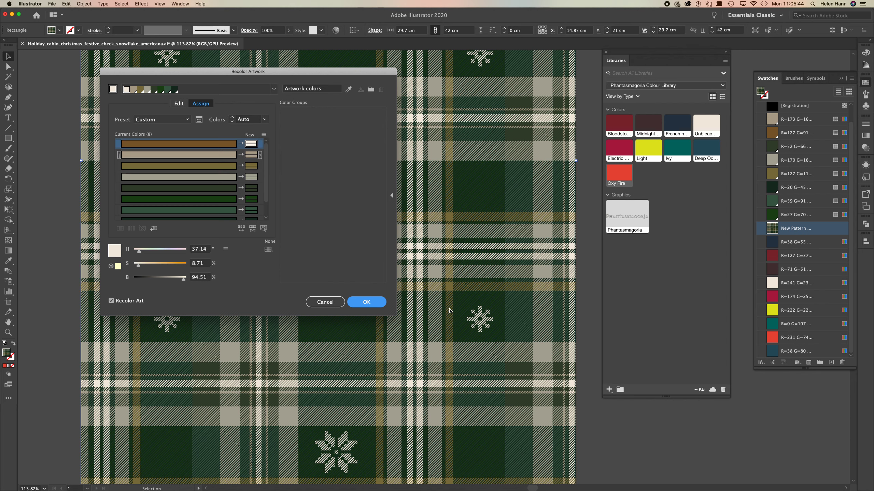
# Replace the beige with the yellow swatch R=222 G=226 B=25 and apply the recolouring to the tartan
pyautogui.doubleClick(253, 158)
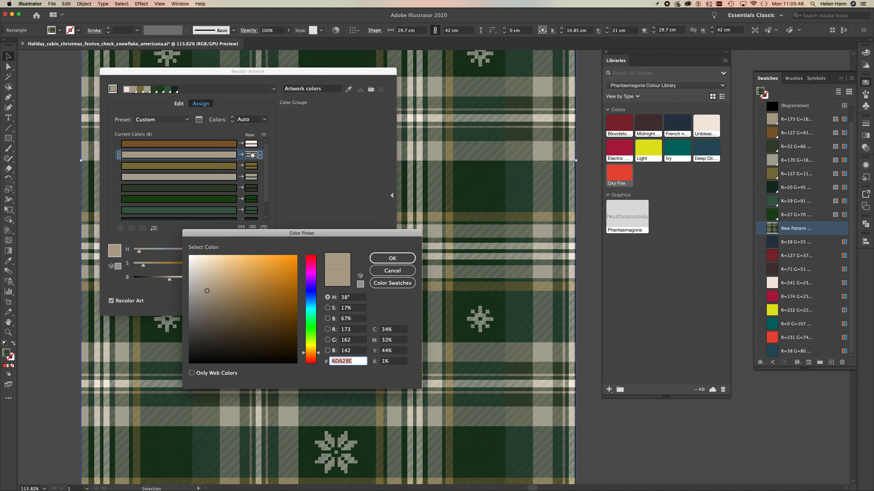
pyautogui.click(401, 285)
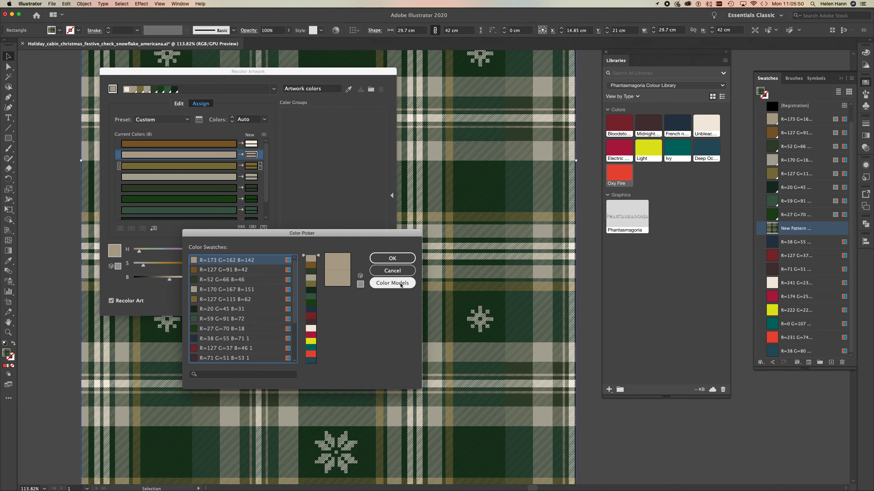
pyautogui.click(310, 344)
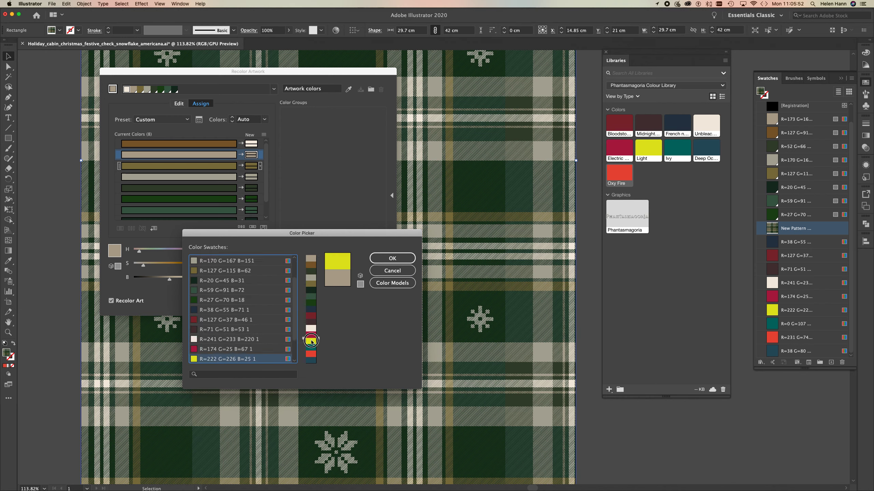
pyautogui.click(395, 260)
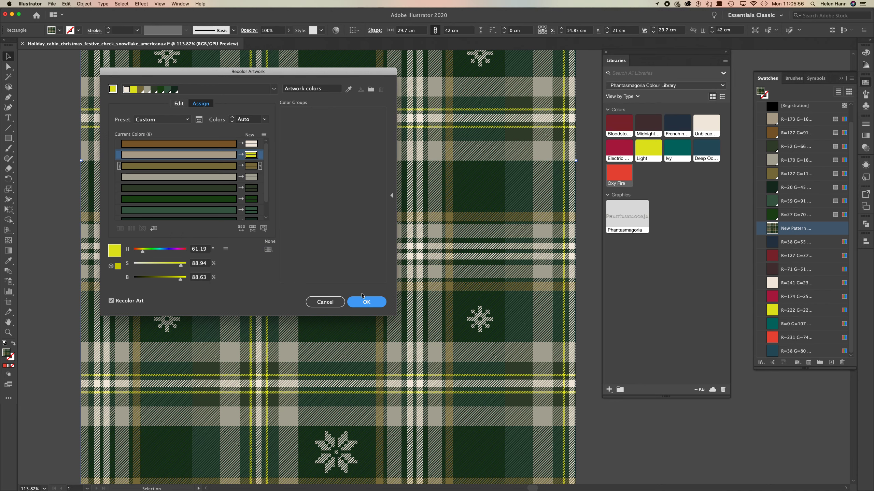
pyautogui.click(366, 304)
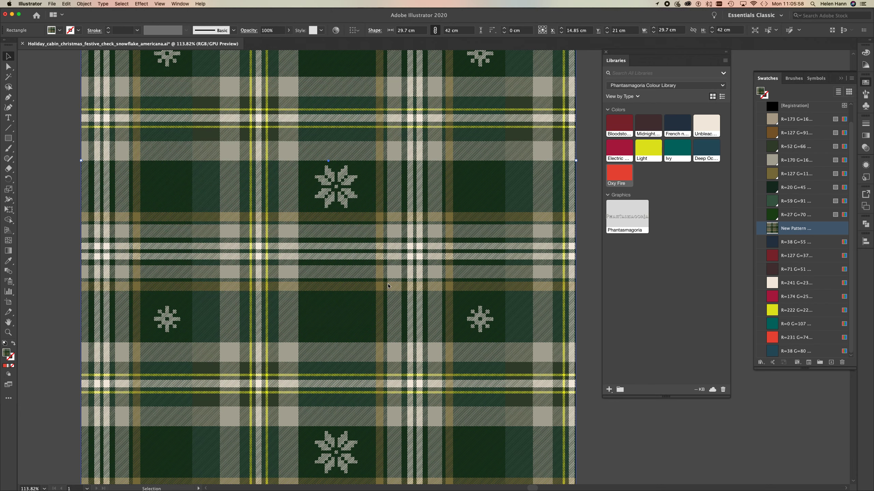
# Reopen Recolor Artwork for the tartan and replace the olive with the teal swatch R=0 G=107 B=99
pyautogui.click(337, 31)
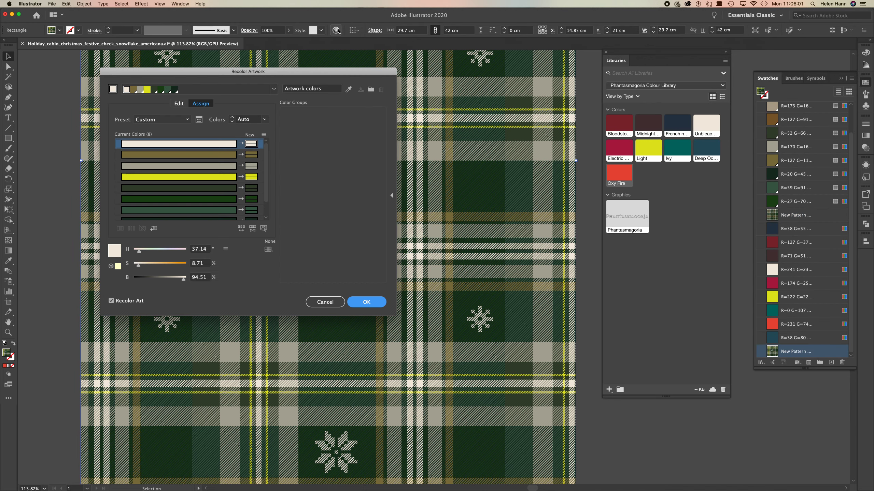
pyautogui.click(252, 189)
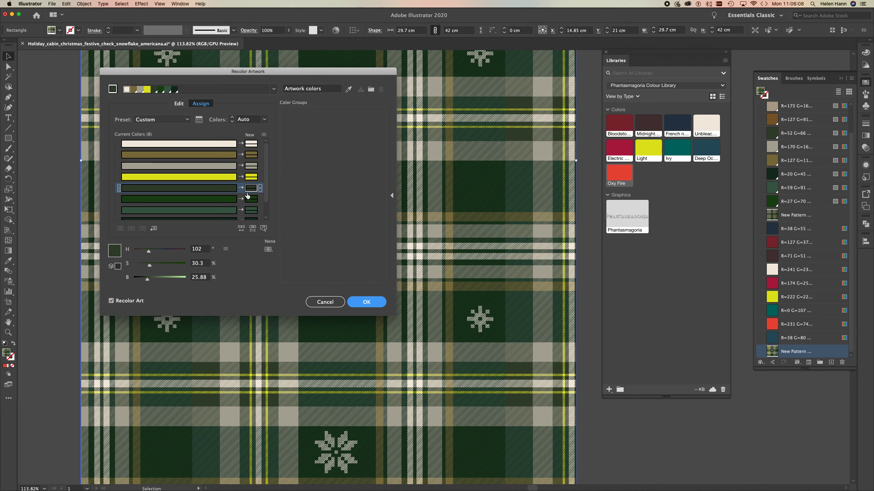
pyautogui.click(253, 154)
pyautogui.doubleClick(253, 155)
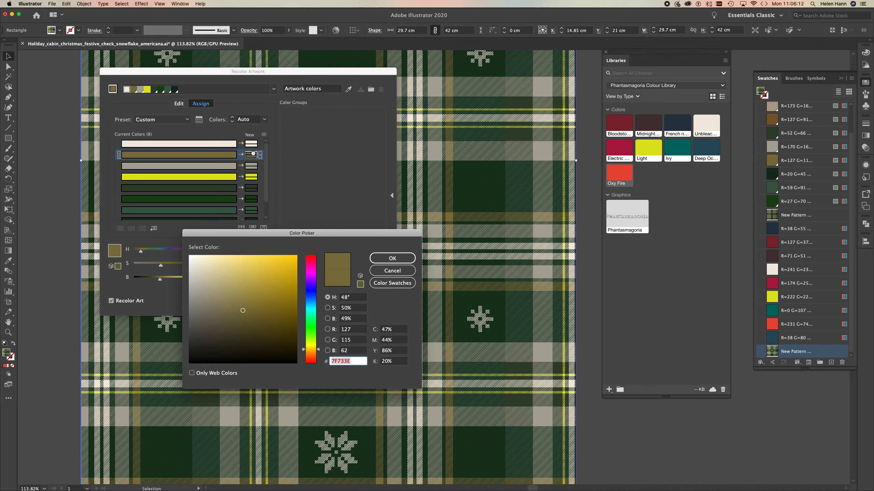
pyautogui.click(394, 286)
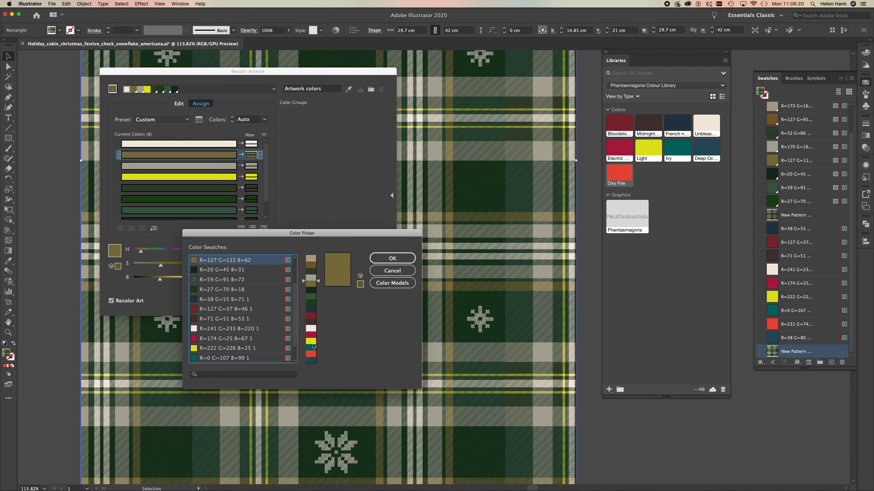
pyautogui.click(313, 347)
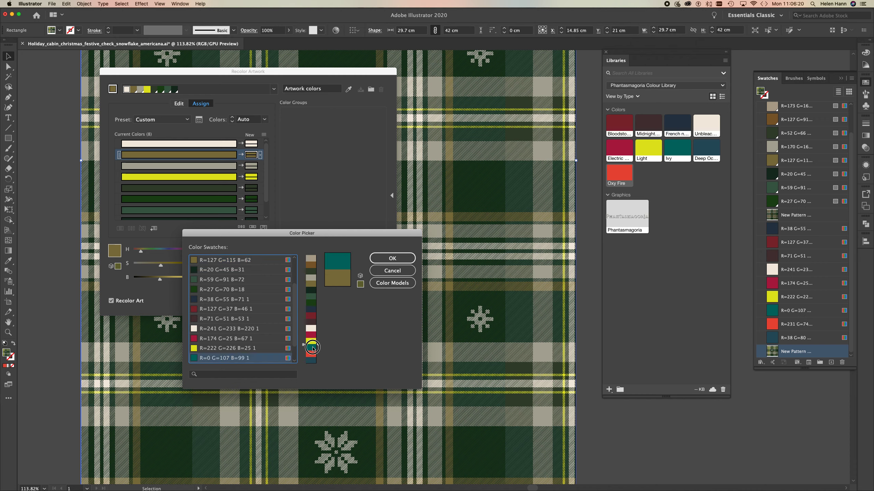
pyautogui.click(384, 259)
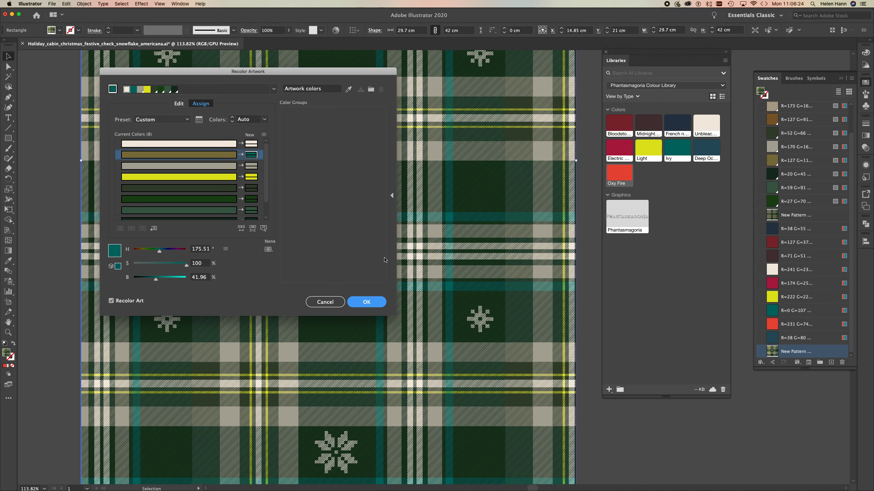
# Replace the light grey-beige with the deep blue swatch R=38 G=80 B=94
pyautogui.click(253, 168)
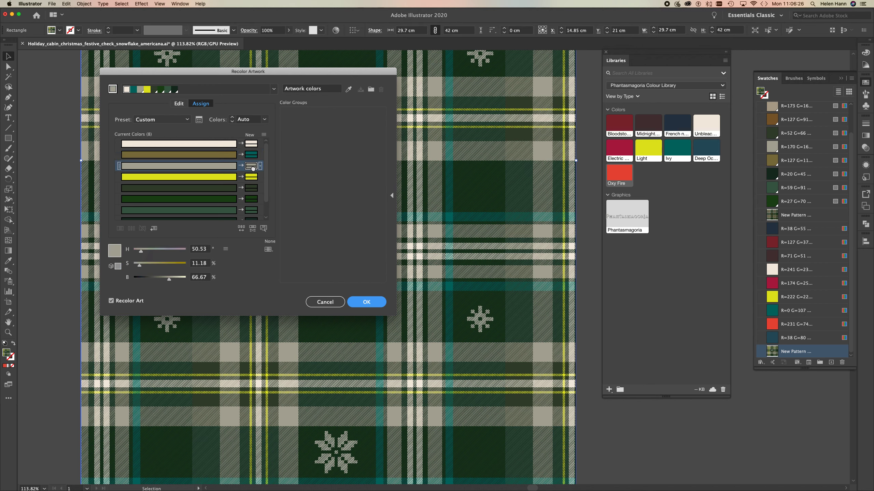
pyautogui.doubleClick(253, 168)
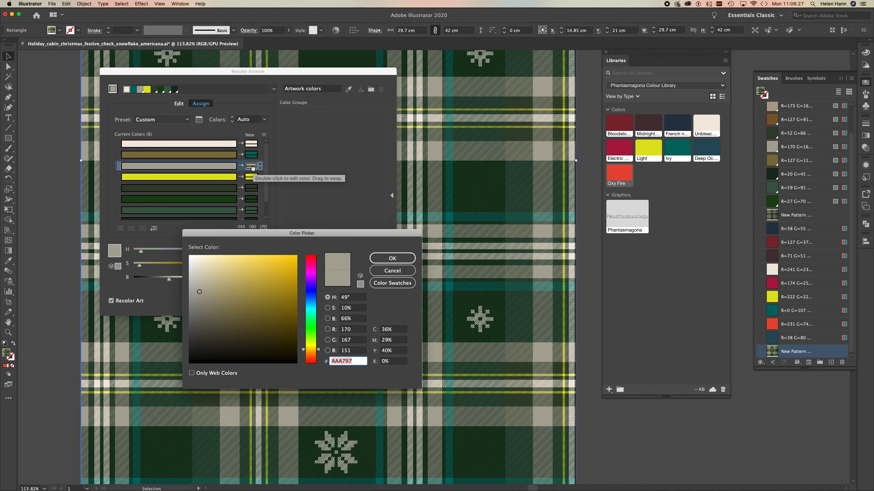
pyautogui.click(396, 283)
pyautogui.scroll(-3, 240, 330)
pyautogui.click(228, 359)
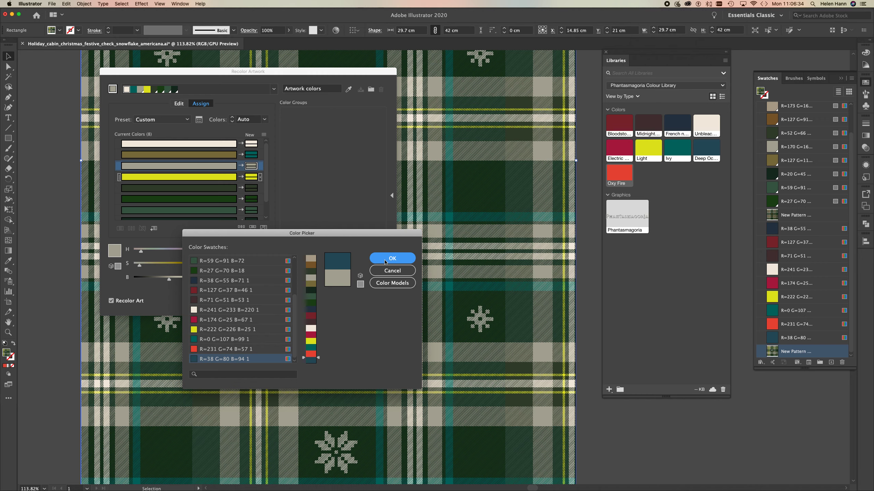
pyautogui.click(385, 262)
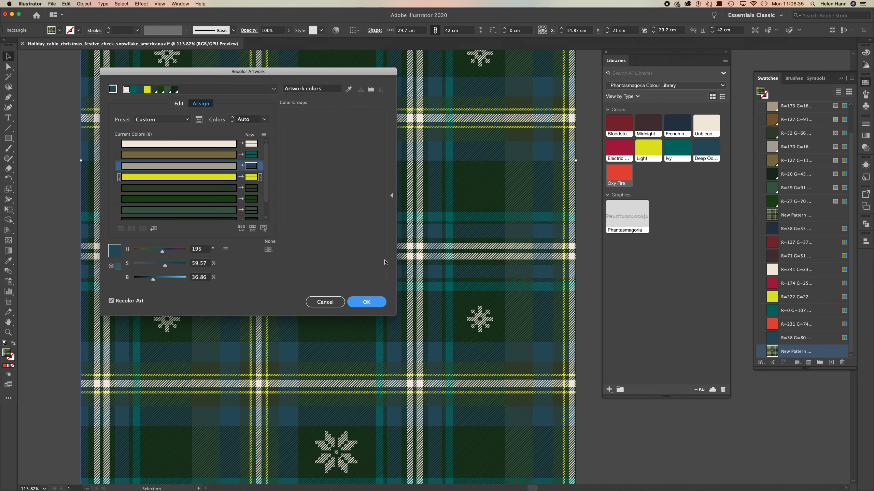
pyautogui.click(252, 177)
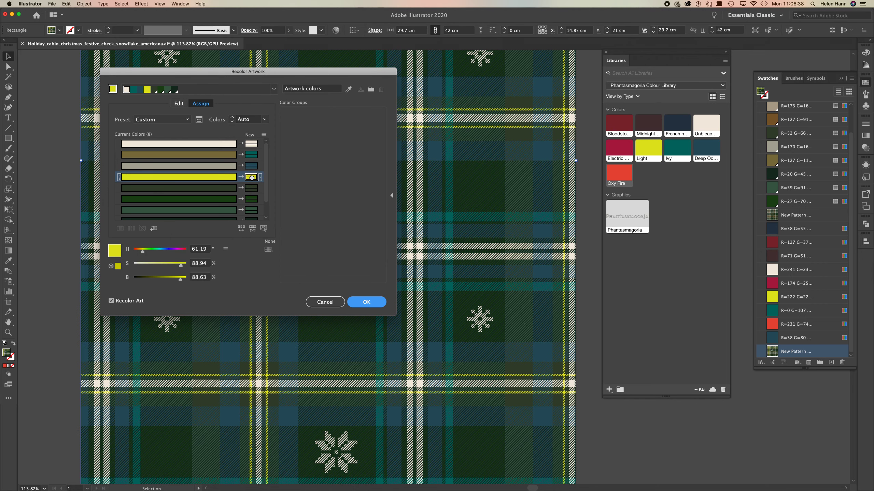
pyautogui.doubleClick(251, 177)
pyautogui.click(381, 274)
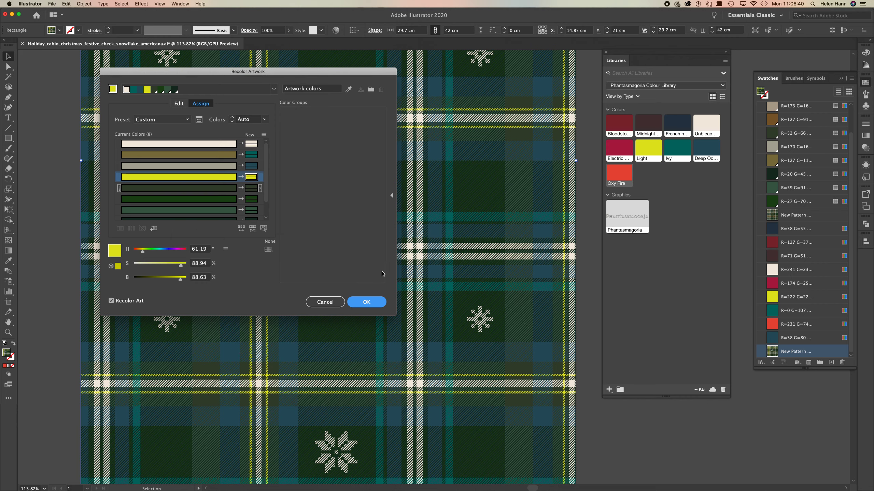
# Replace the dark grey-green directly below the yellow with the magenta swatch R=174 G=25 B=67
pyautogui.doubleClick(252, 188)
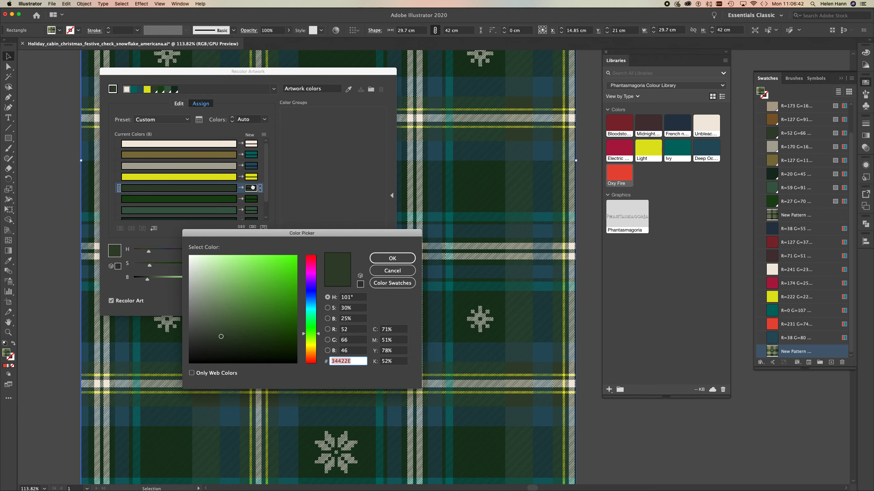
pyautogui.click(392, 283)
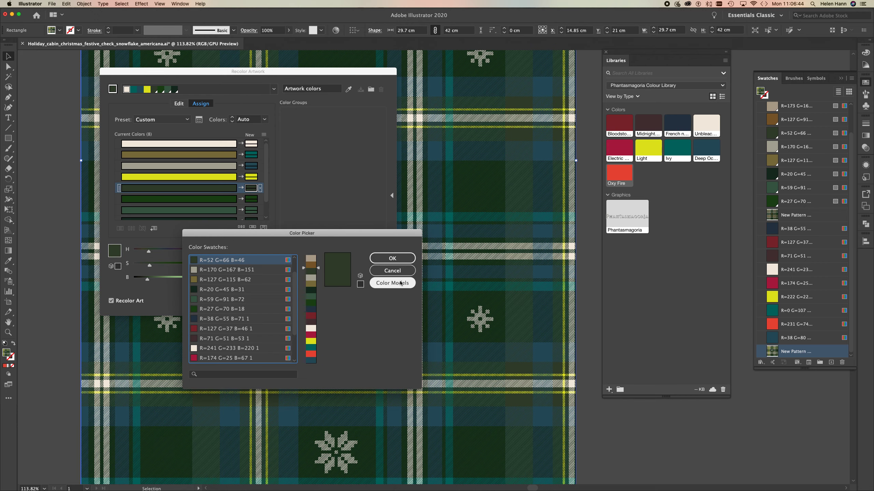
pyautogui.click(311, 334)
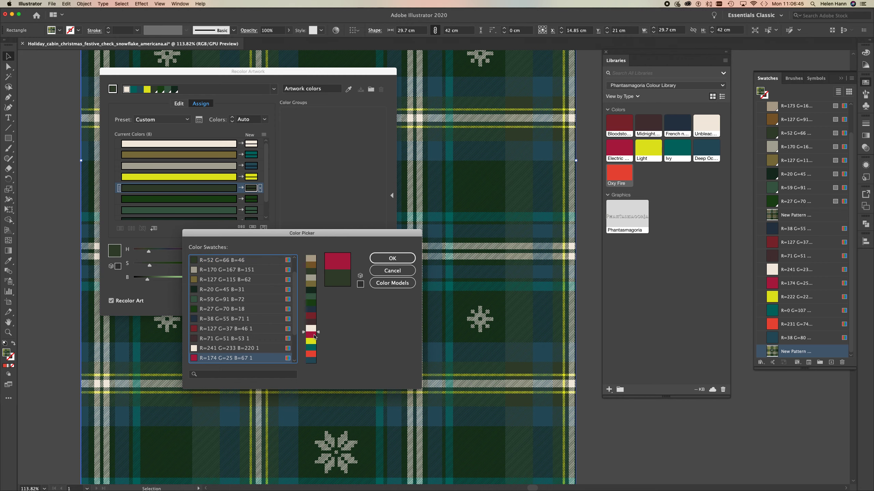
pyautogui.click(402, 259)
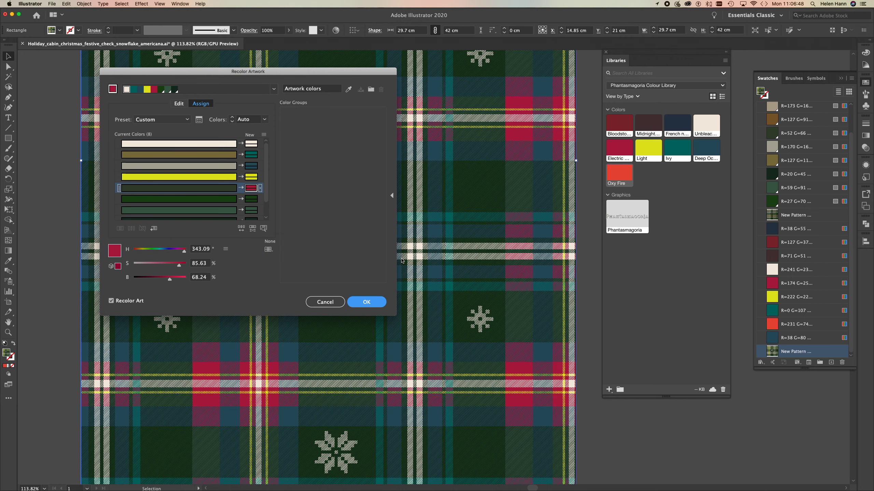
# Replace the deep green R=27 G=70 B=18 with the dark red swatch R=127 G=37 B=46
pyautogui.click(252, 200)
pyautogui.doubleClick(252, 199)
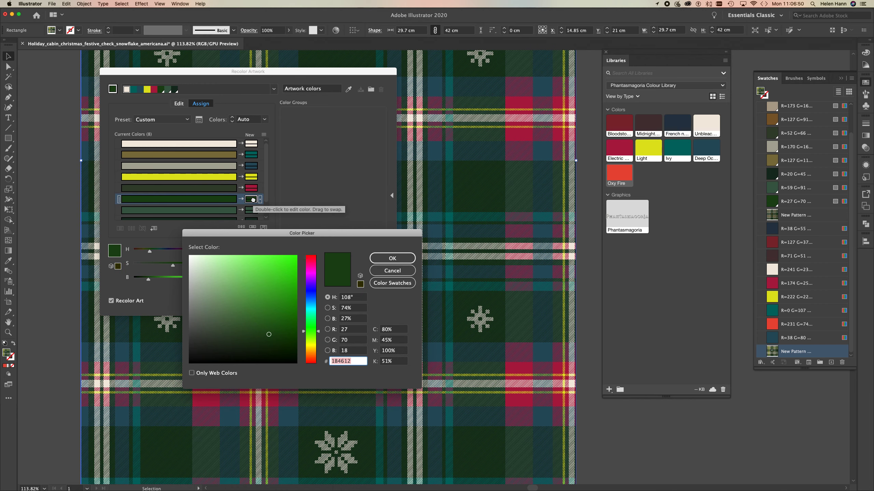
pyautogui.click(391, 286)
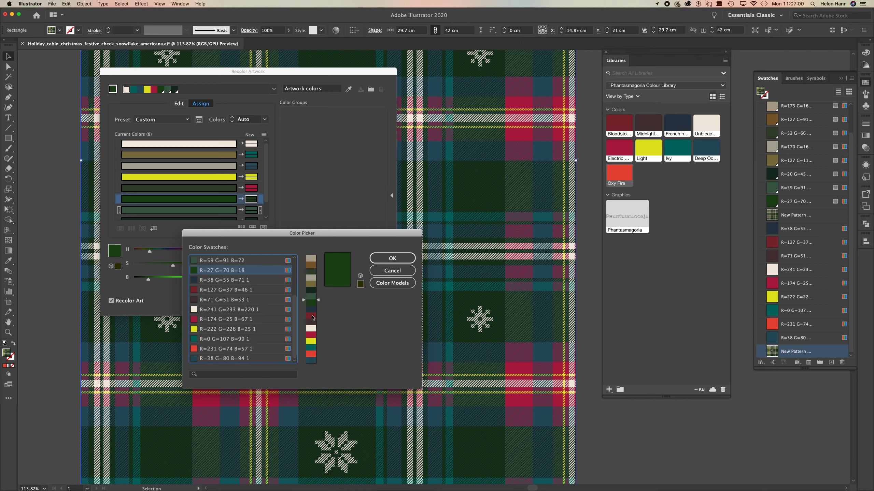
pyautogui.click(312, 316)
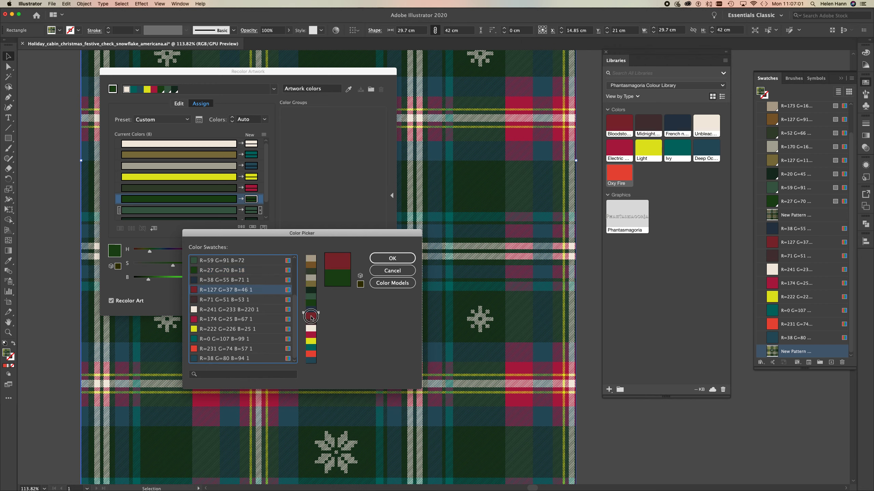
pyautogui.click(384, 258)
pyautogui.press('Return')
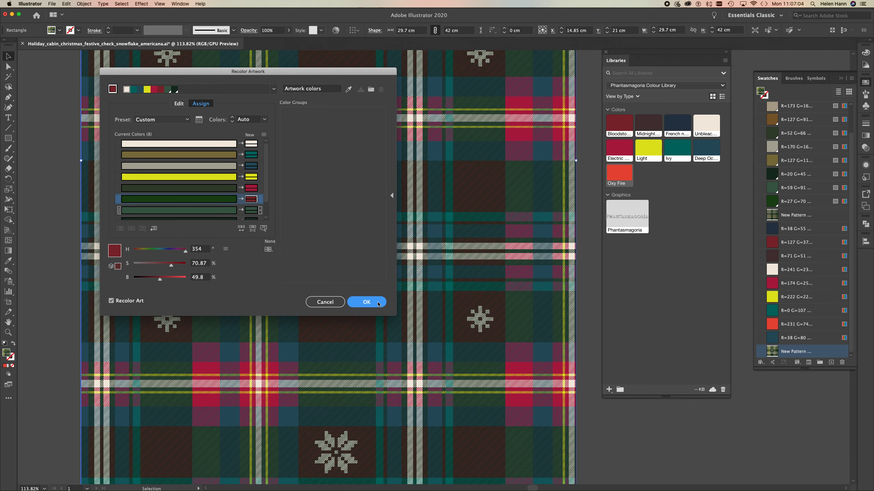
# Replace the mid green R=59 G=91 B=72 with the dark brown swatch R=71 G=51 B=53
pyautogui.click(250, 214)
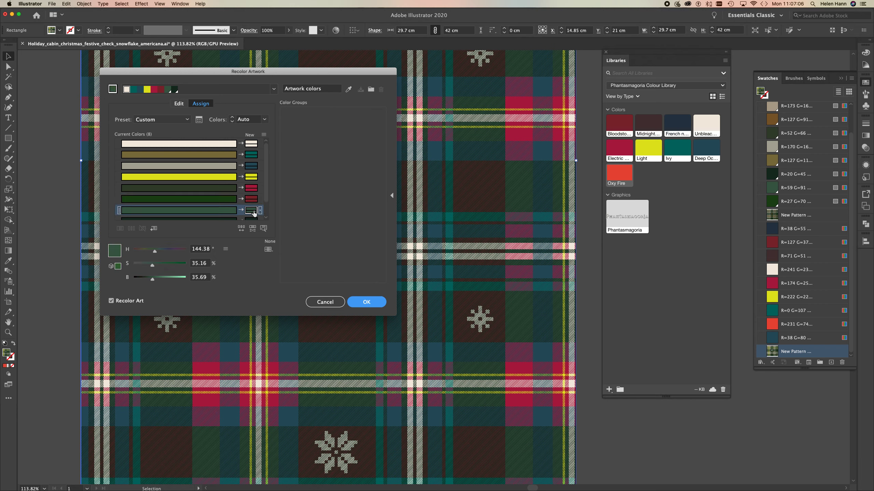
pyautogui.doubleClick(254, 210)
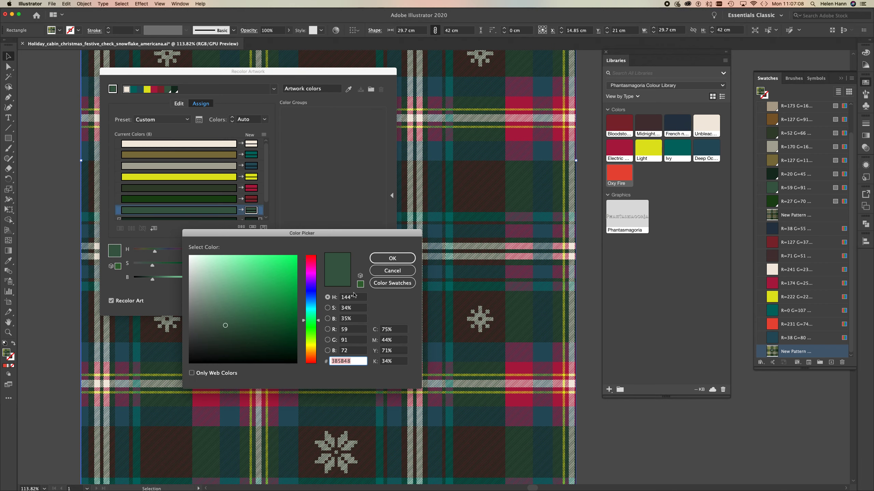
pyautogui.click(392, 283)
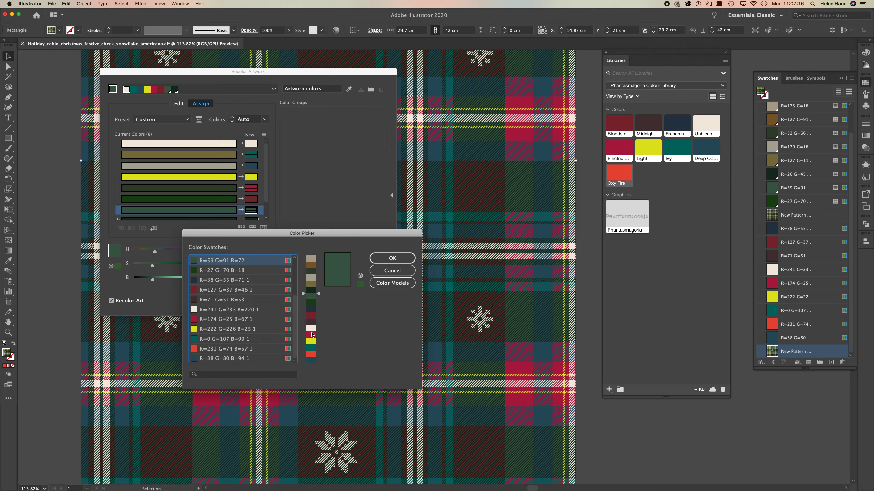
pyautogui.click(312, 324)
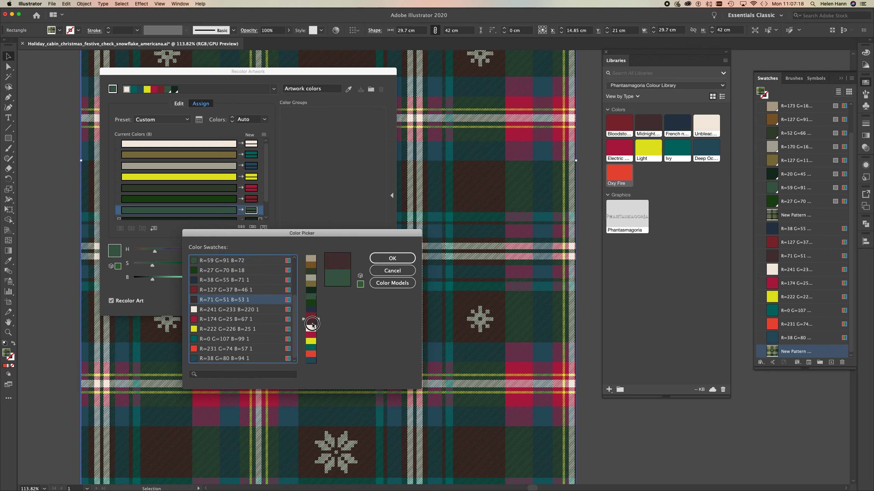
pyautogui.click(382, 260)
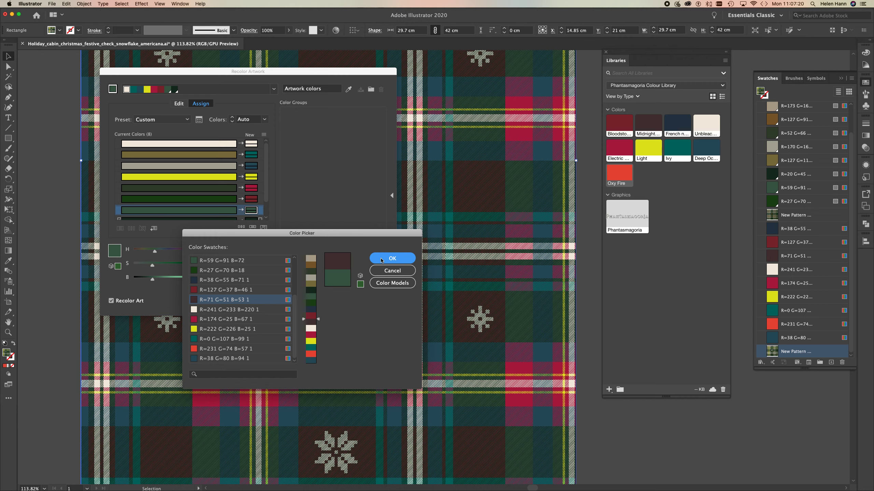
# Replace the darkest green R=20 G=45 B=31 with the navy swatch R=38 G=55 B=71 and apply the recolouring to the tartan
pyautogui.click(252, 219)
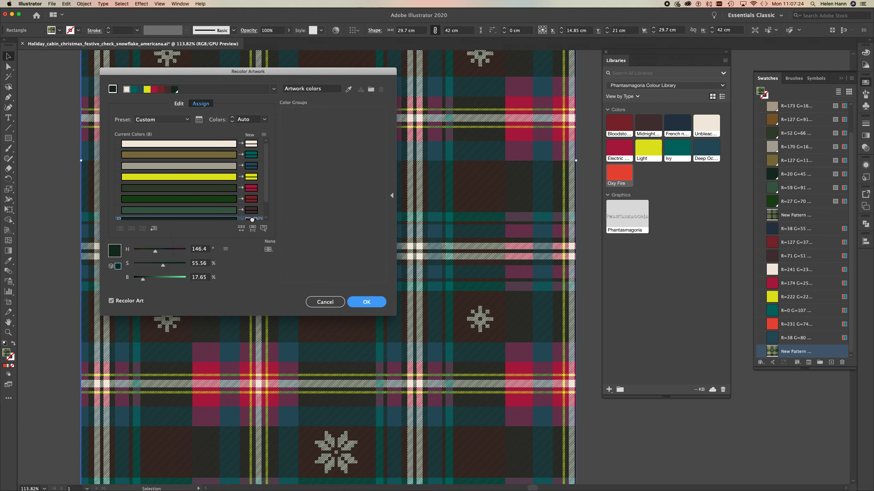
pyautogui.doubleClick(252, 222)
pyautogui.click(400, 283)
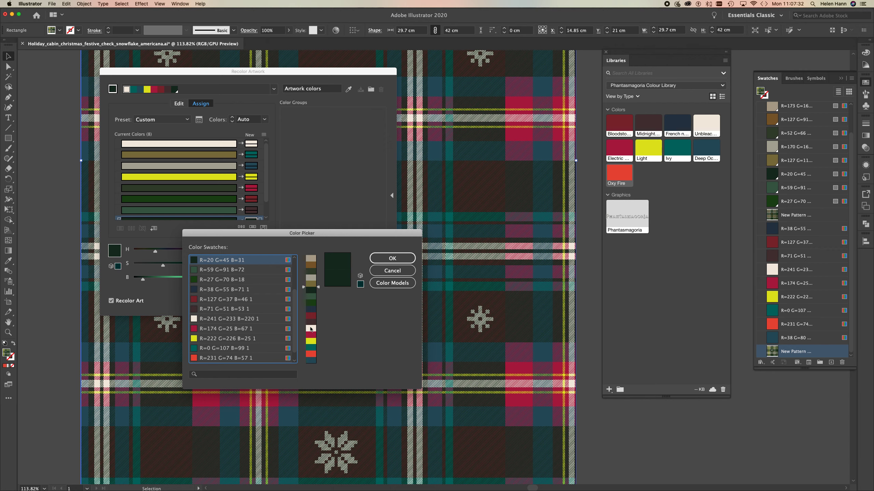
pyautogui.click(311, 309)
pyautogui.click(383, 261)
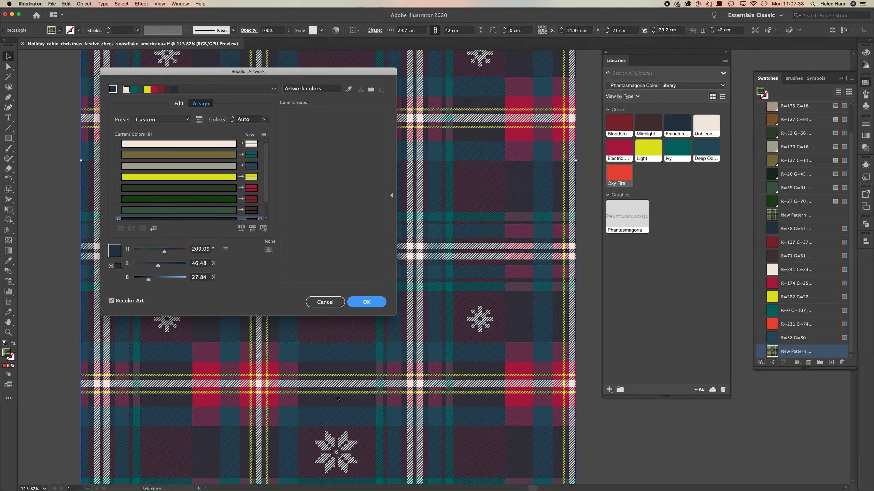
pyautogui.click(367, 306)
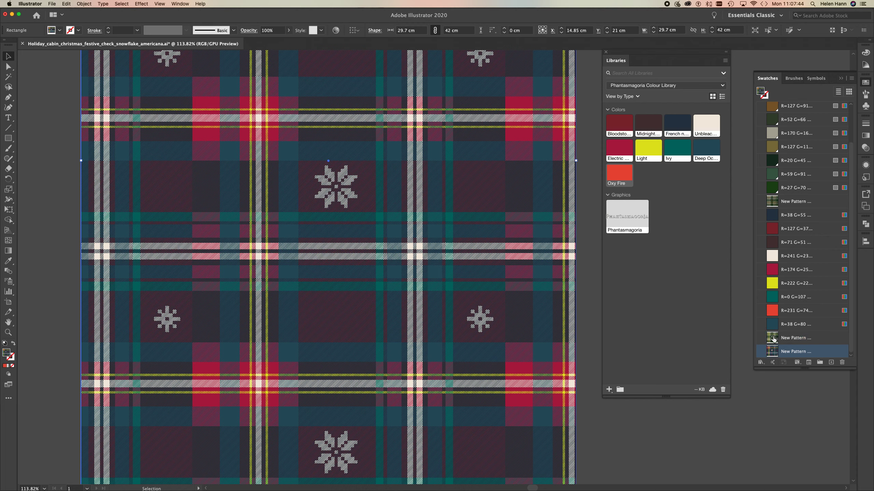
# Compare the original, partly recoloured and fully recoloured pattern swatches on the rectangle, ending on the fully recoloured New Pattern Swatch 3
pyautogui.click(774, 202)
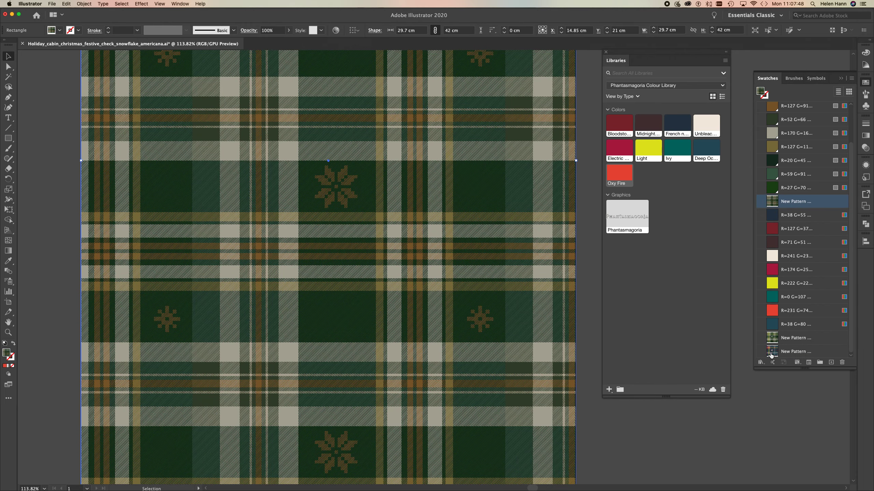
pyautogui.click(771, 353)
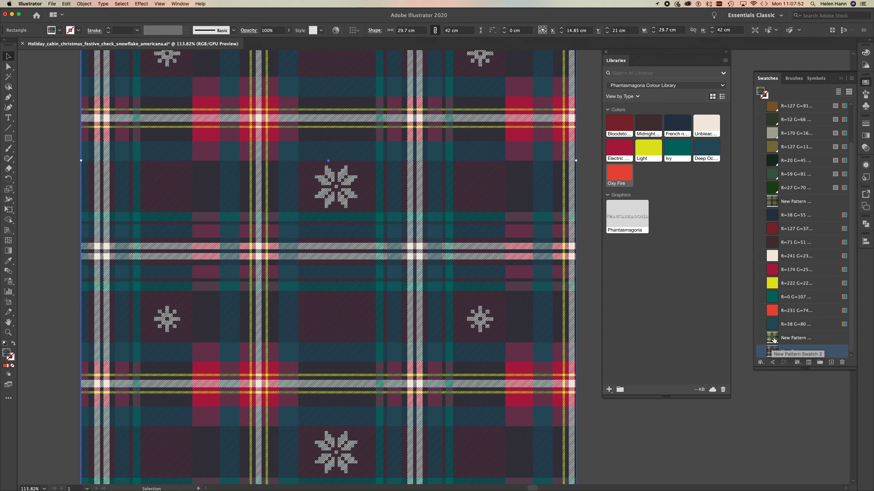
pyautogui.click(773, 339)
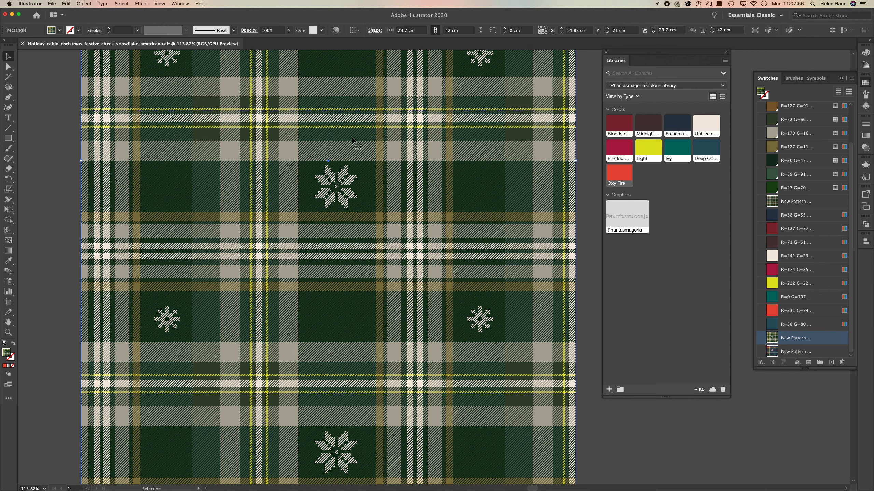
pyautogui.click(775, 204)
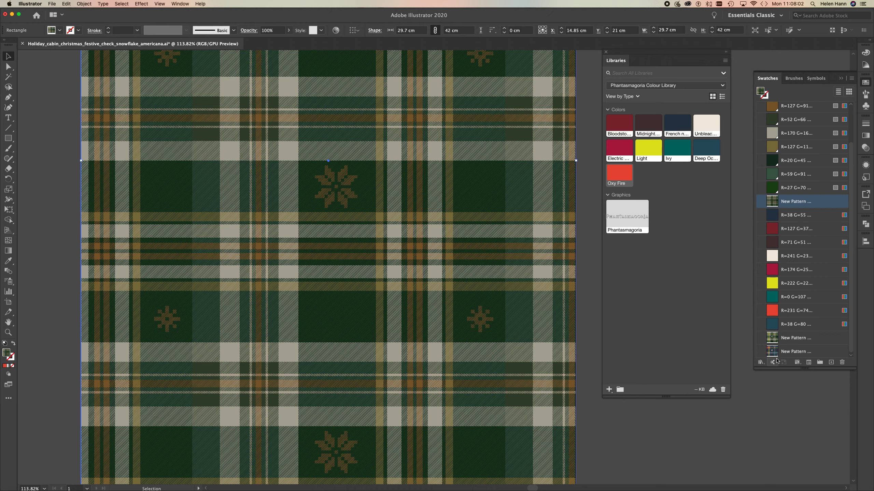
pyautogui.click(773, 338)
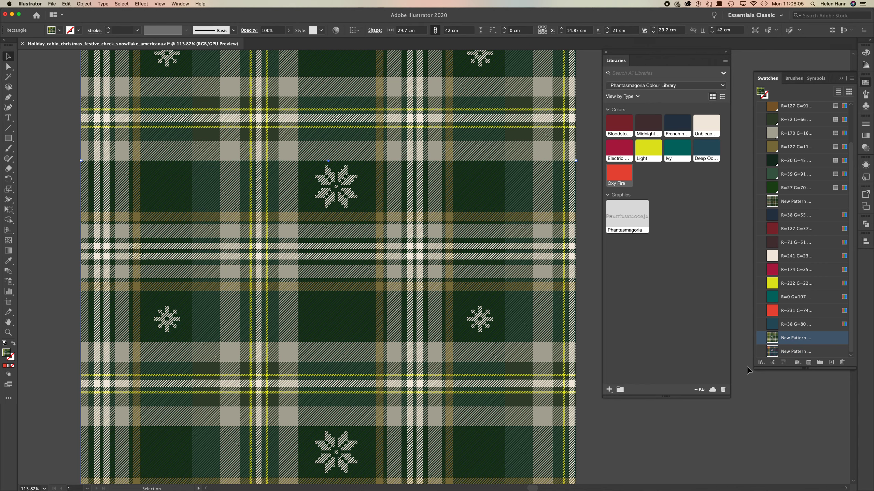
pyautogui.click(772, 351)
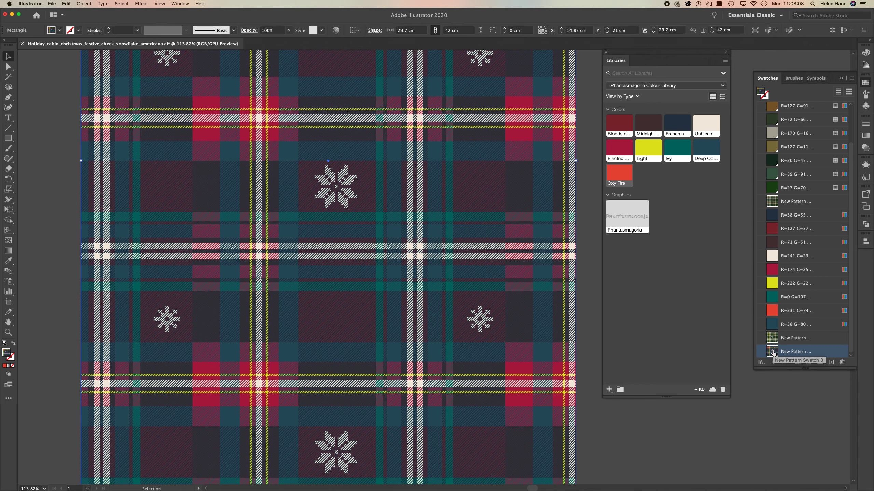